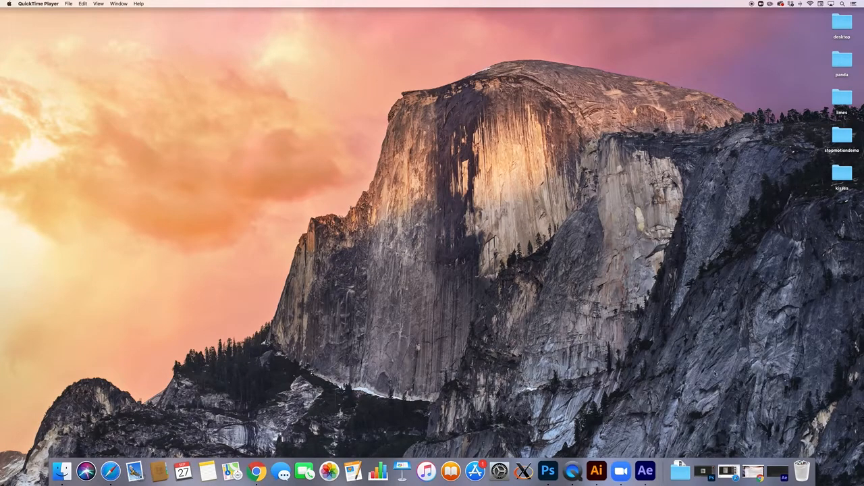
# Start a new project and import the four JPGs IMG-2387 through IMG-2390 from the limes folder.
pyautogui.click(780, 479)
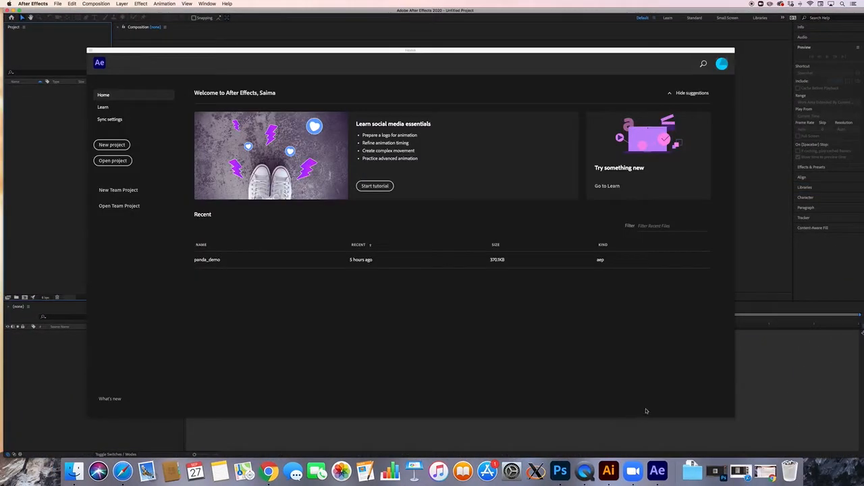
pyautogui.click(106, 148)
pyautogui.click(59, 4)
pyautogui.moveTo(114, 90)
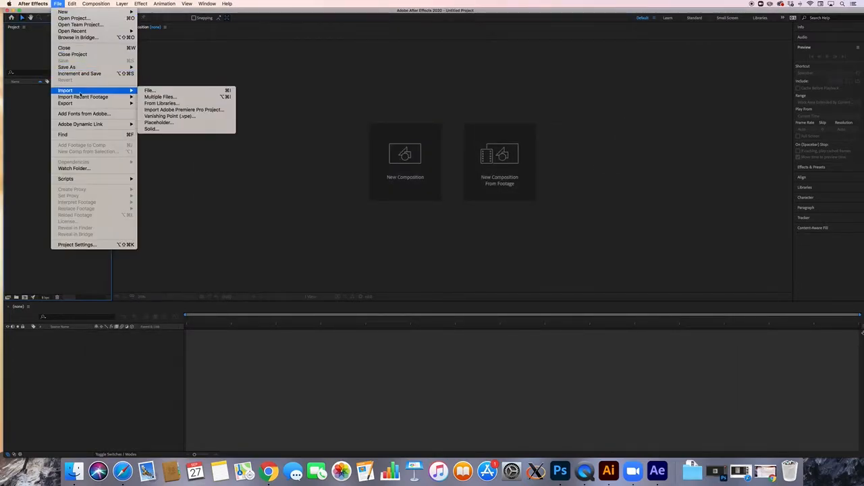
pyautogui.click(162, 90)
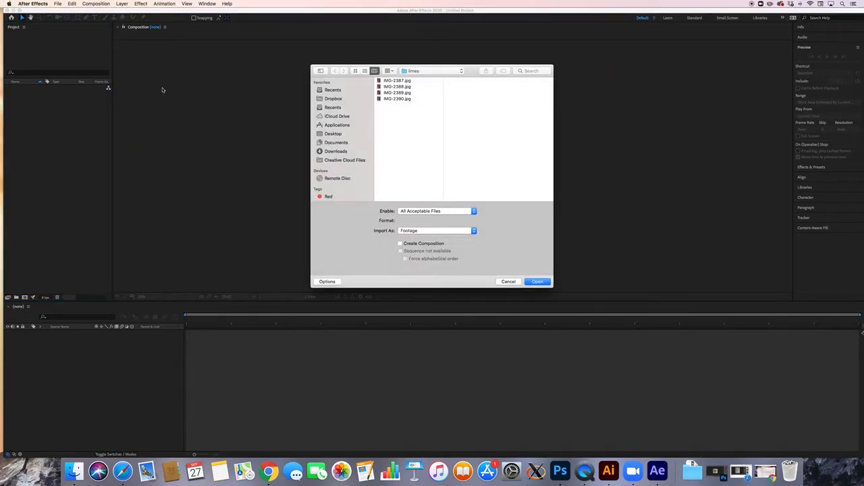
pyautogui.moveTo(394, 104); pyautogui.dragTo(387, 78)
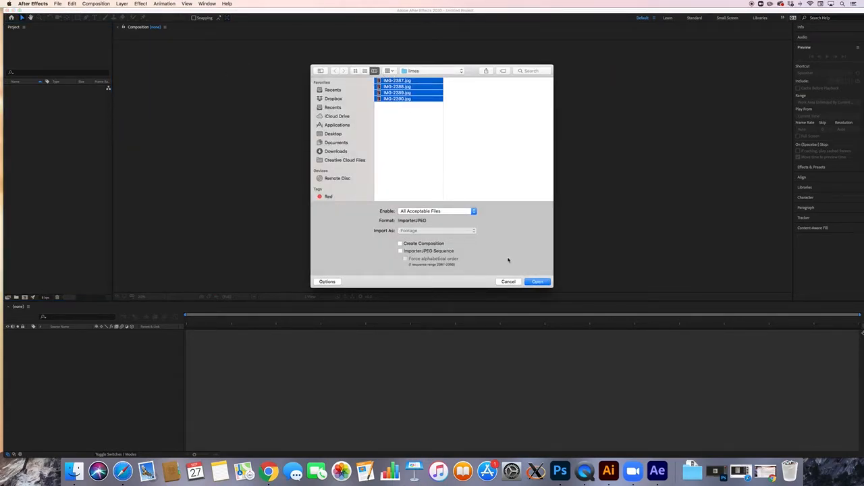
pyautogui.click(534, 281)
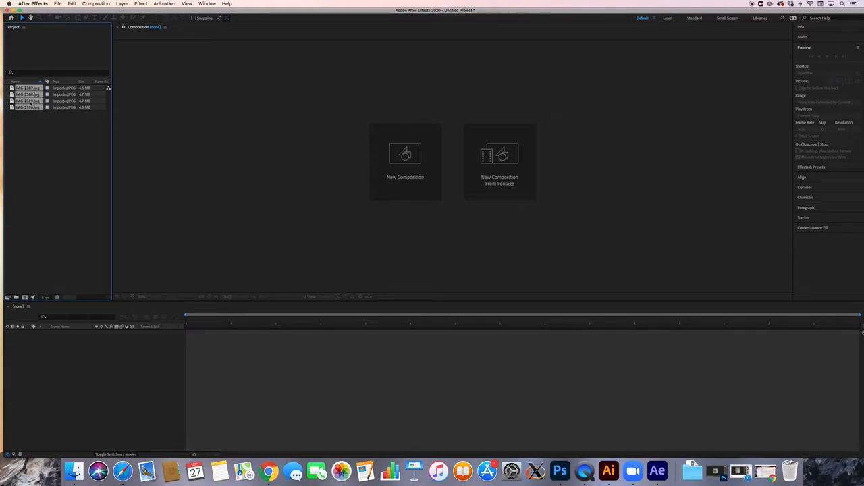
# Create composition IMG-2387 from the four photos with a set still duration and Sequence Layers on.
pyautogui.moveTo(30, 103); pyautogui.dragTo(26, 299)
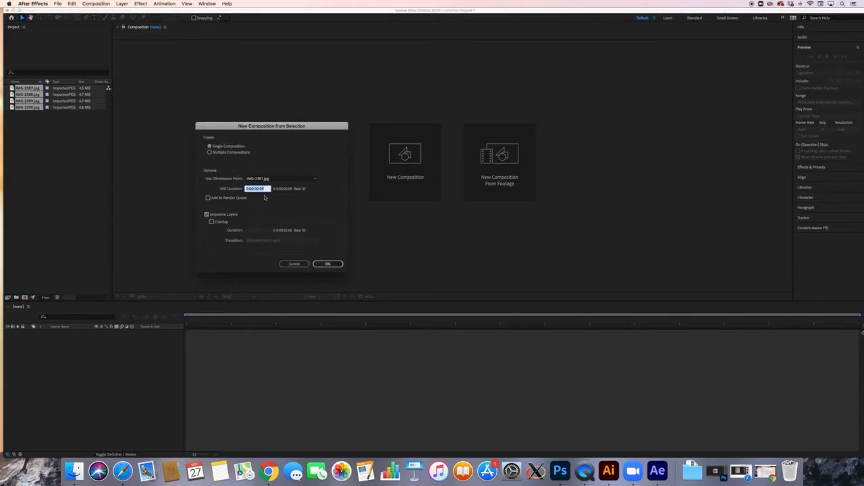
pyautogui.click(268, 188)
pyautogui.click(327, 264)
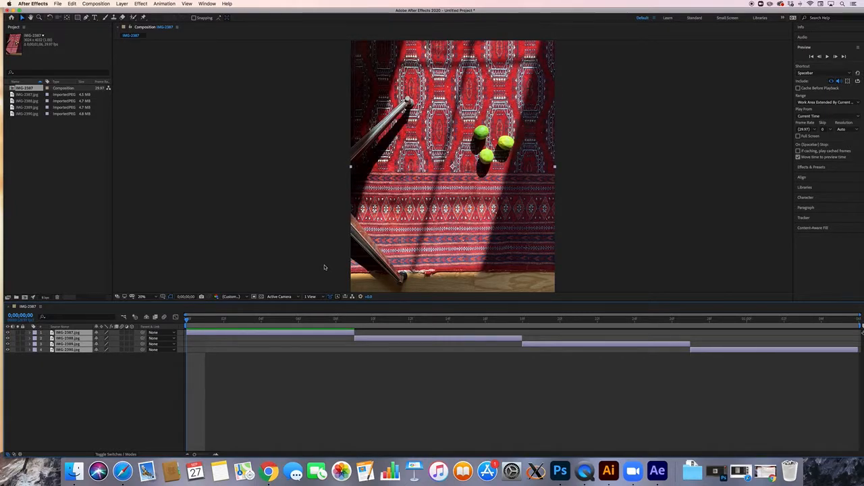
# Preview the photo sequence, set viewer magnification to Fit, and return the playhead to 0;00;00;06.
pyautogui.press('space')
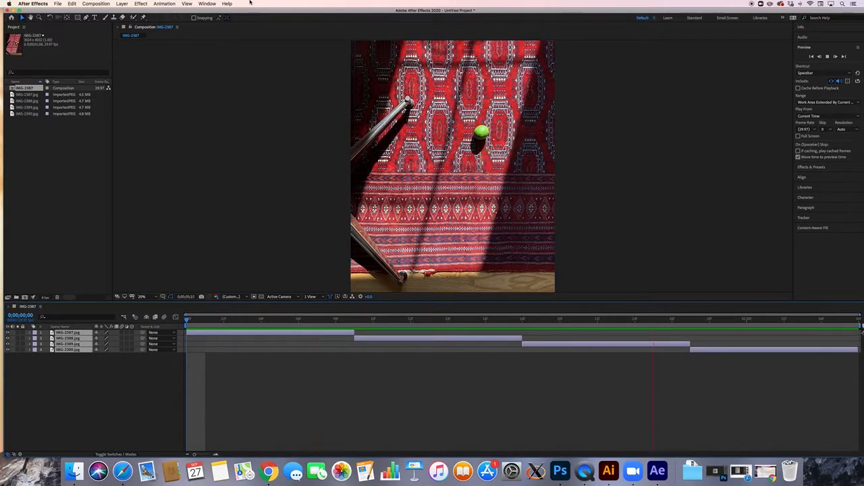
pyautogui.press('space')
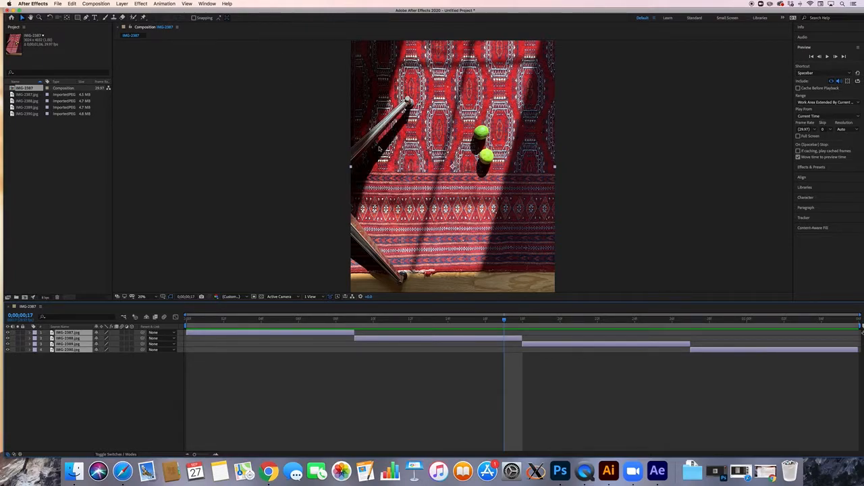
pyautogui.click(156, 298)
pyautogui.click(145, 303)
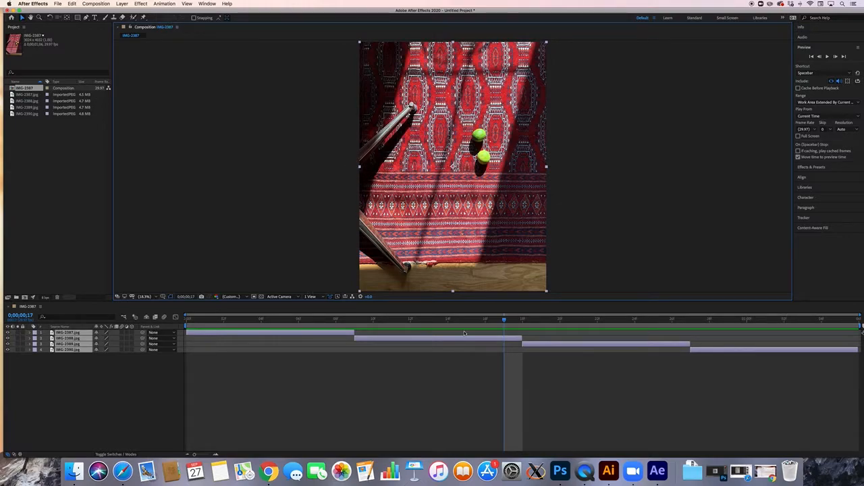
pyautogui.moveTo(507, 318); pyautogui.dragTo(293, 329)
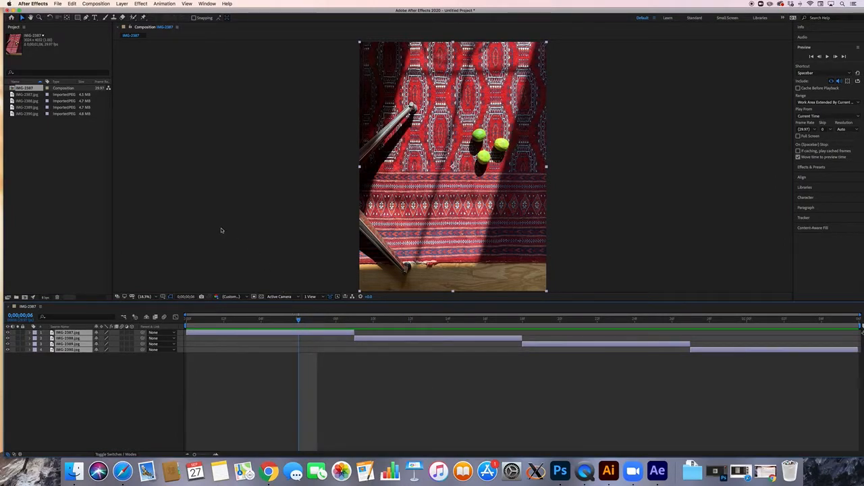
pyautogui.click(100, 3)
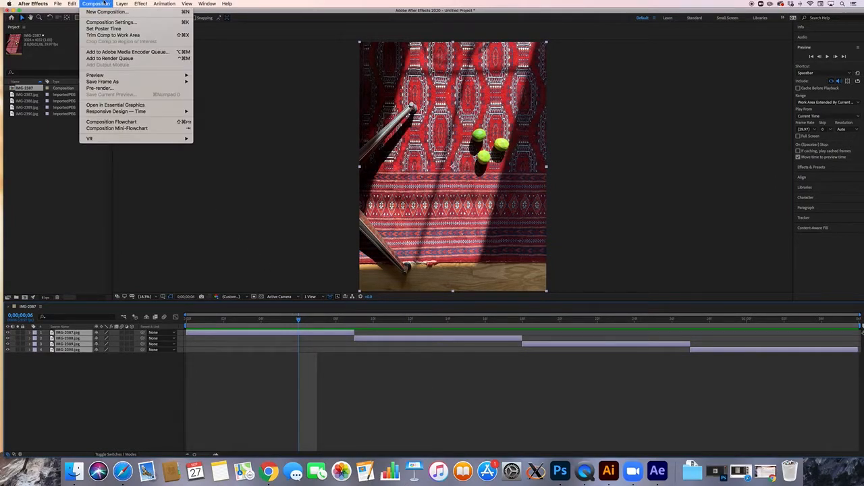
# Change the composition settings to the HDTV 1080 29.97 preset (1920×1080).
pyautogui.click(102, 23)
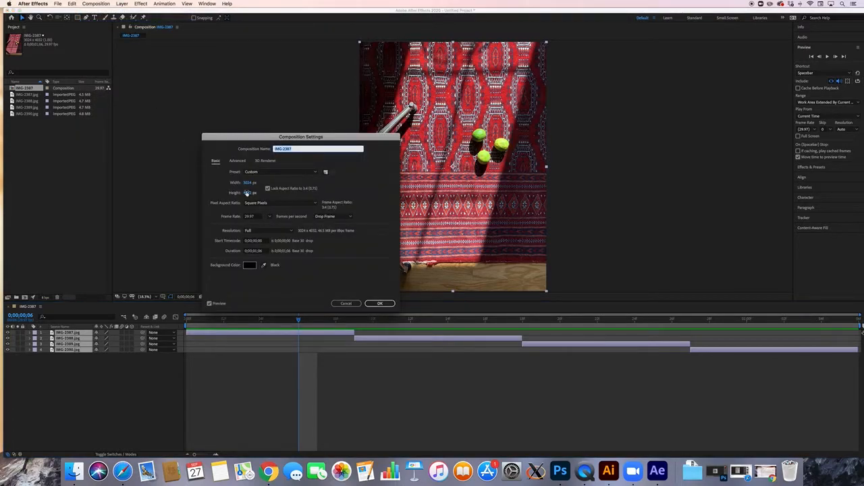
pyautogui.click(260, 173)
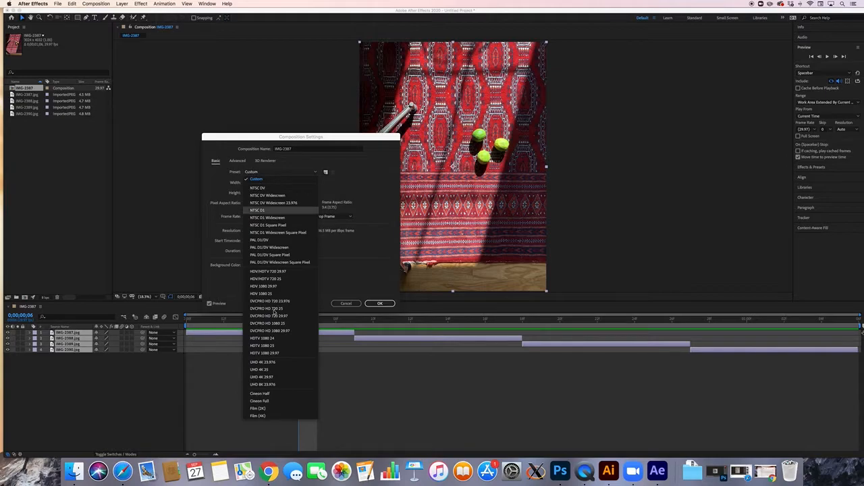
pyautogui.click(279, 353)
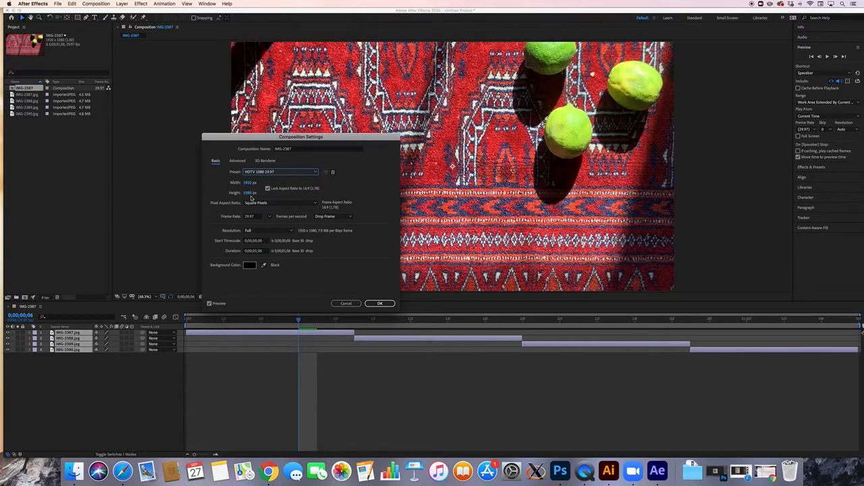
pyautogui.click(388, 304)
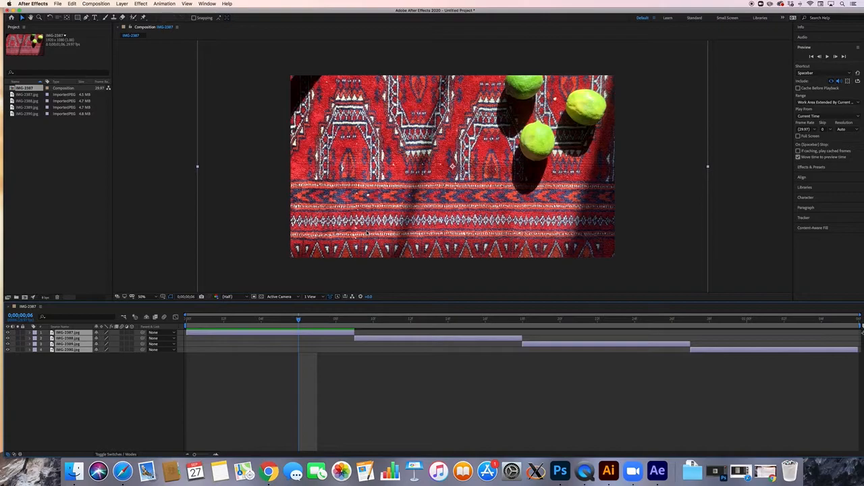
# Zoom the viewer out and select only the IMG-2387.jpg layer.
pyautogui.press(',')
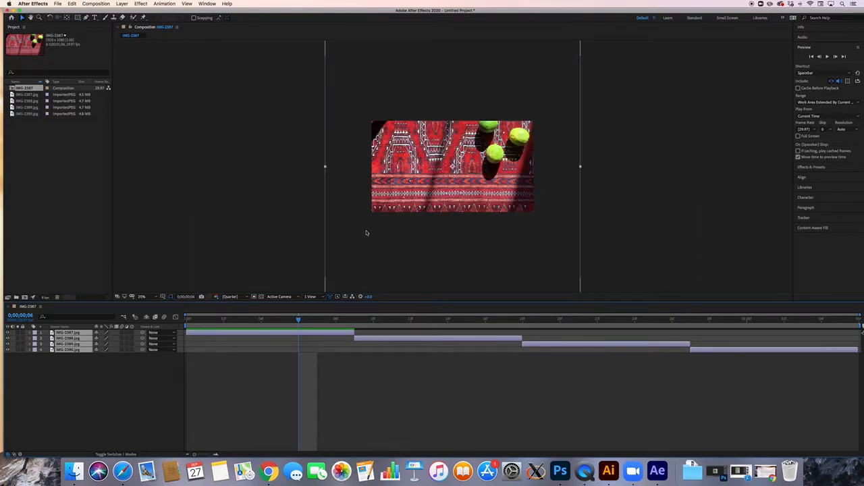
pyautogui.click(346, 353)
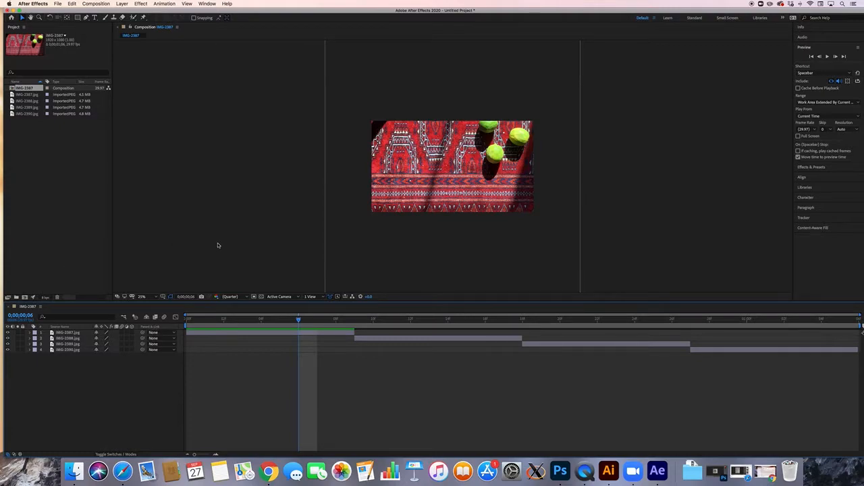
pyautogui.click(79, 333)
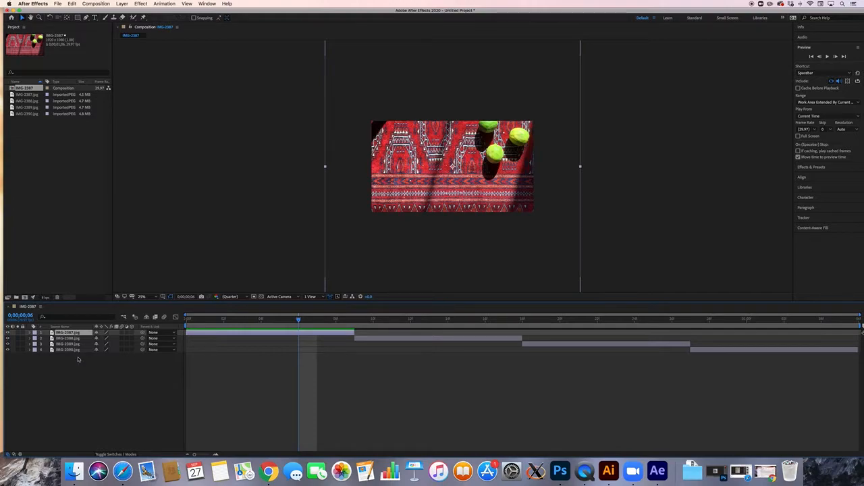
# Select all four photo layers and reveal their Transform properties.
pyautogui.press('super+s')
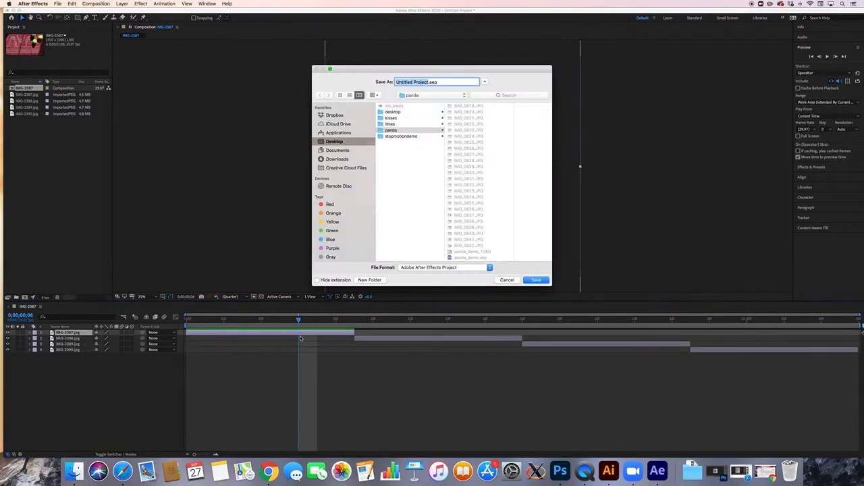
pyautogui.press('Escape')
pyautogui.click(85, 343)
pyautogui.press('super+a')
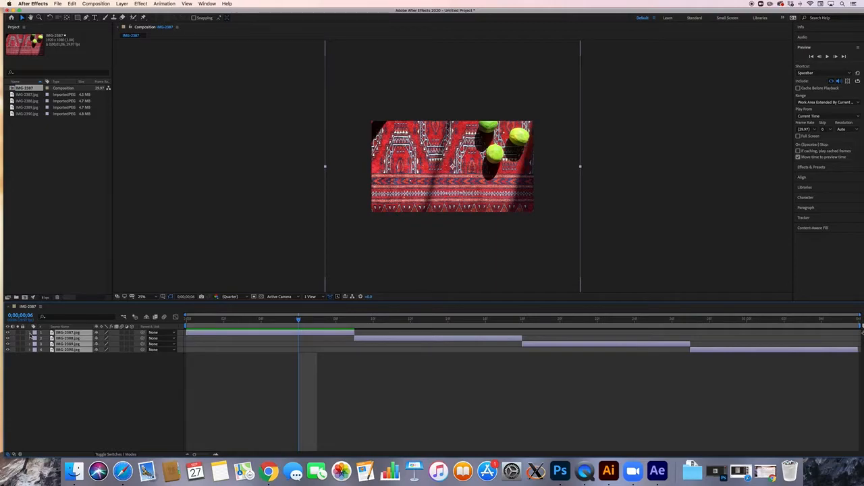
pyautogui.click(32, 334)
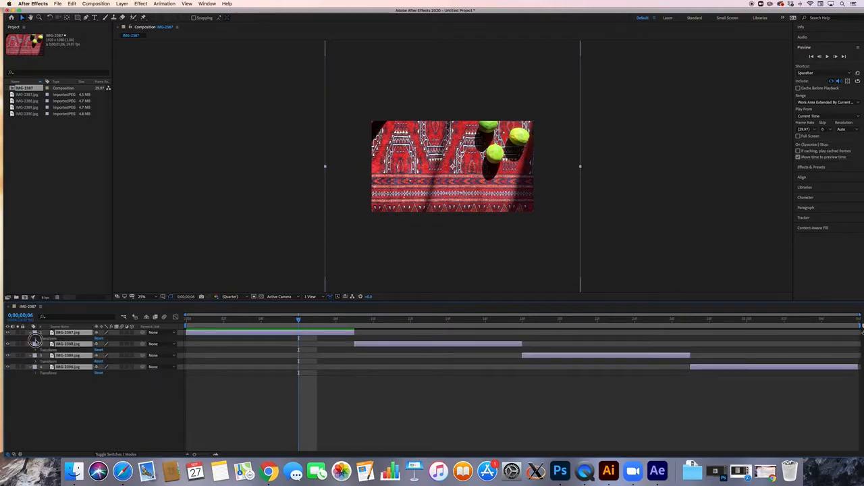
# Set the IMG-2387.jpg layer's Rotation to exactly 90 degrees.
pyautogui.click(35, 339)
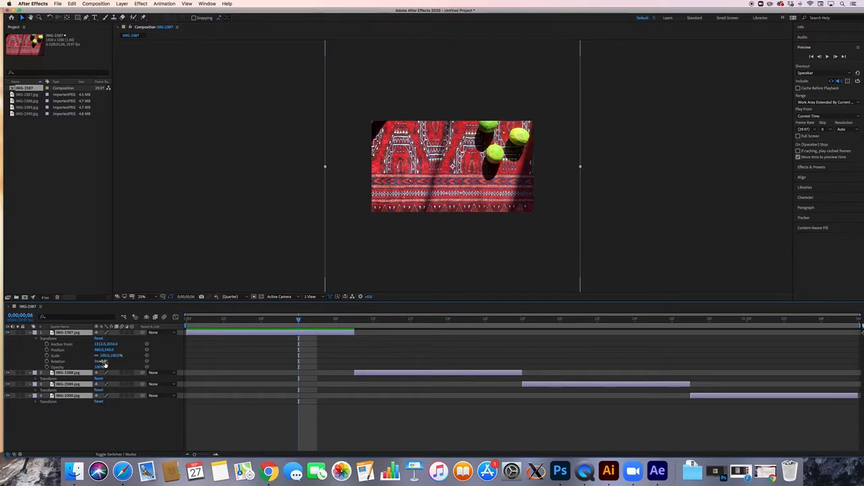
pyautogui.moveTo(102, 363); pyautogui.dragTo(132, 363)
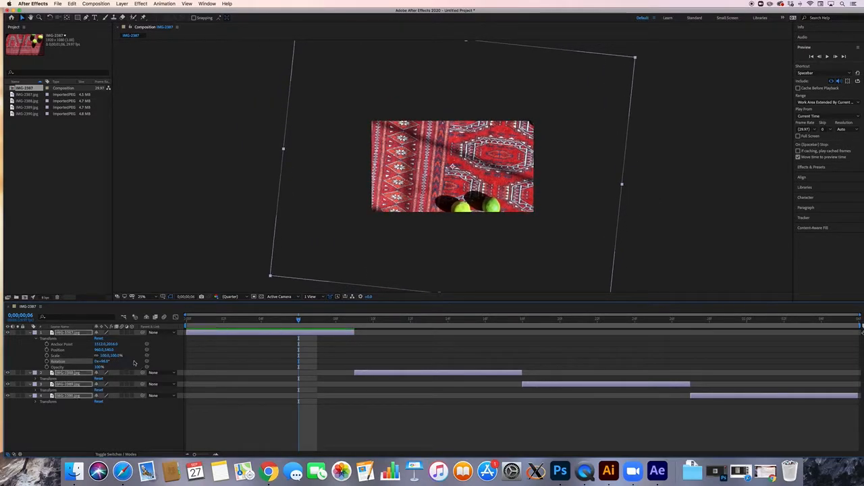
pyautogui.click(103, 363)
pyautogui.write('90')
pyautogui.press('Return')
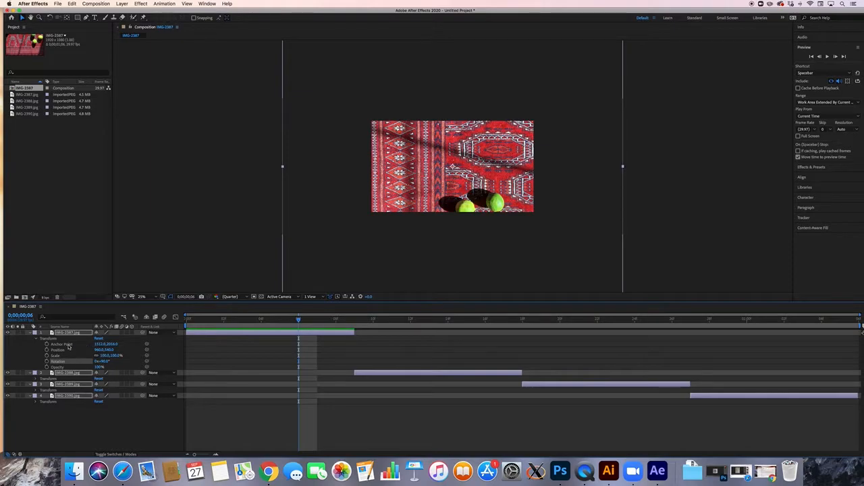
pyautogui.click(32, 334)
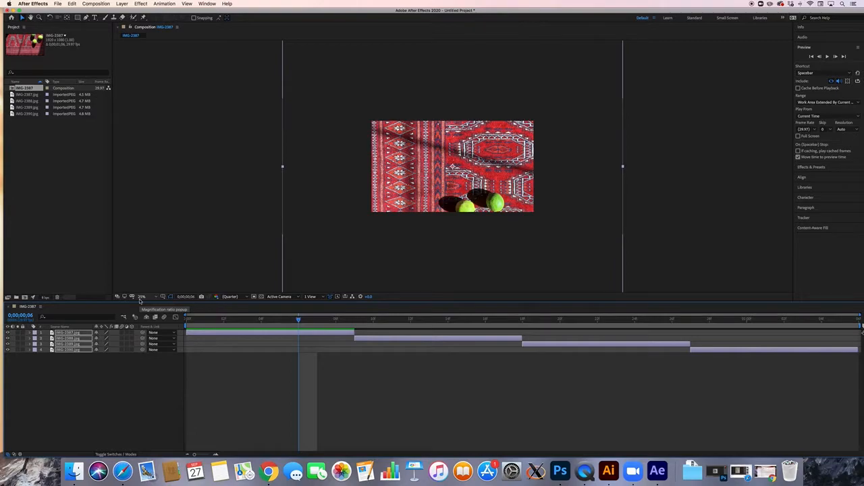
# Scale all four photo layers down to 64%.
pyautogui.press('s')
pyautogui.moveTo(112, 342); pyautogui.dragTo(106, 343)
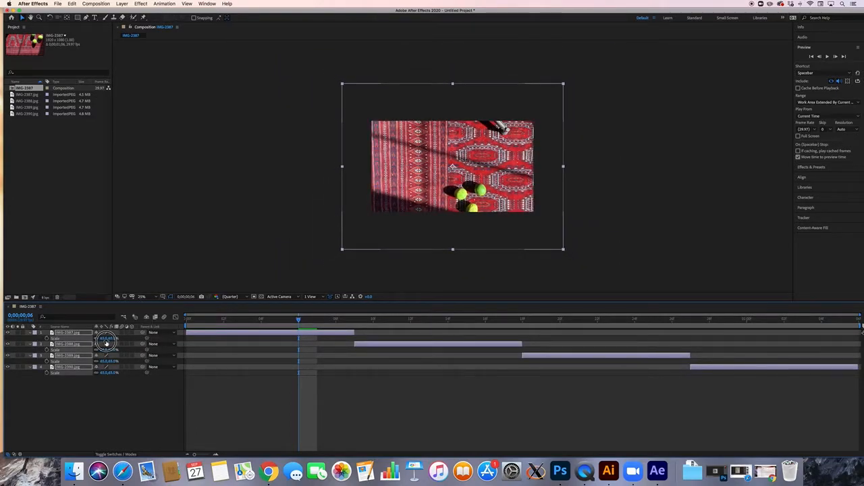
pyautogui.moveTo(106, 343); pyautogui.dragTo(105, 343)
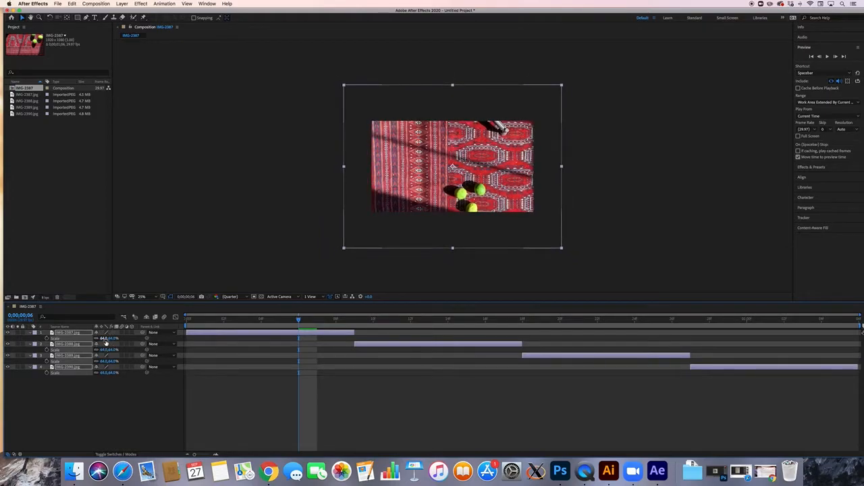
# Nudge the photos up and left, collapse the layers, deselect, and preview the sequence.
pyautogui.hotkey('shift', 'Up')
pyautogui.hotkey('shift', 'Up')
pyautogui.hotkey('shift', 'Up')
pyautogui.hotkey('shift', 'Up')
pyautogui.hotkey('shift', 'Up')
pyautogui.hotkey('shift', 'Up')
pyautogui.hotkey('shift', 'Up')
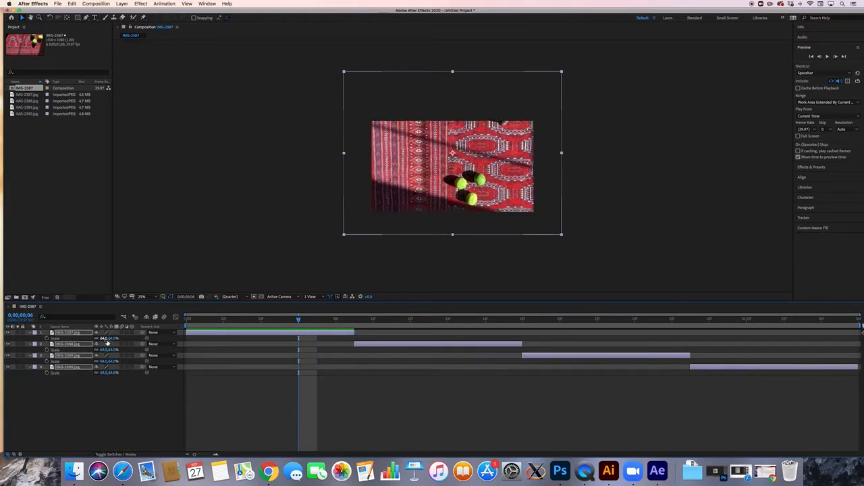
pyautogui.hotkey('shift', 'Up')
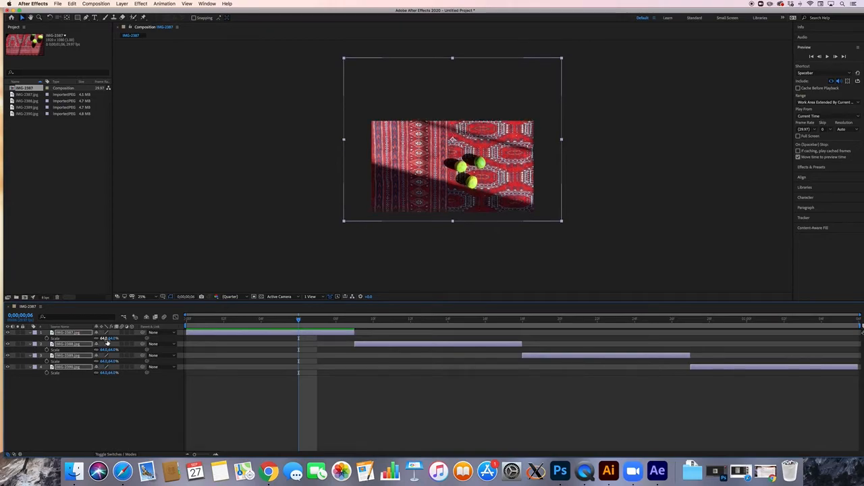
pyautogui.hotkey('shift', 'Left')
pyautogui.hotkey('shift', 'Left')
pyautogui.hotkey('shift', 'Left')
pyautogui.hotkey('shift', 'Left')
pyautogui.hotkey('shift', 'Up')
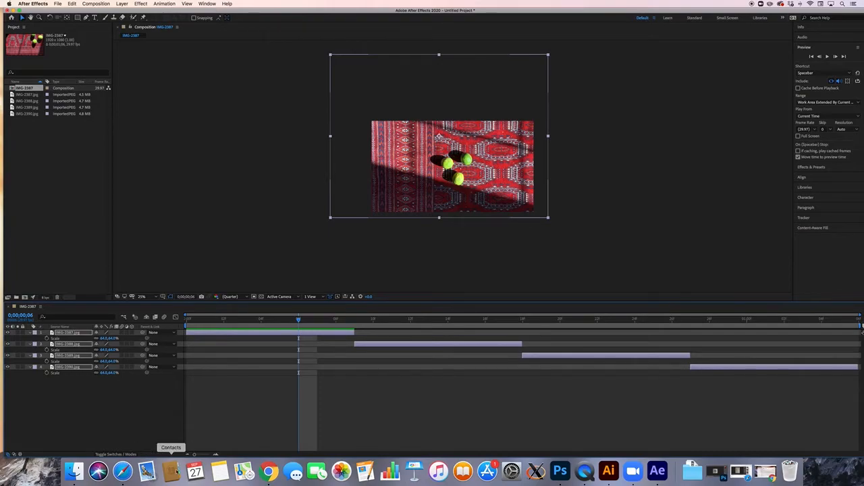
pyautogui.click(30, 333)
pyautogui.click(203, 388)
pyautogui.press('space')
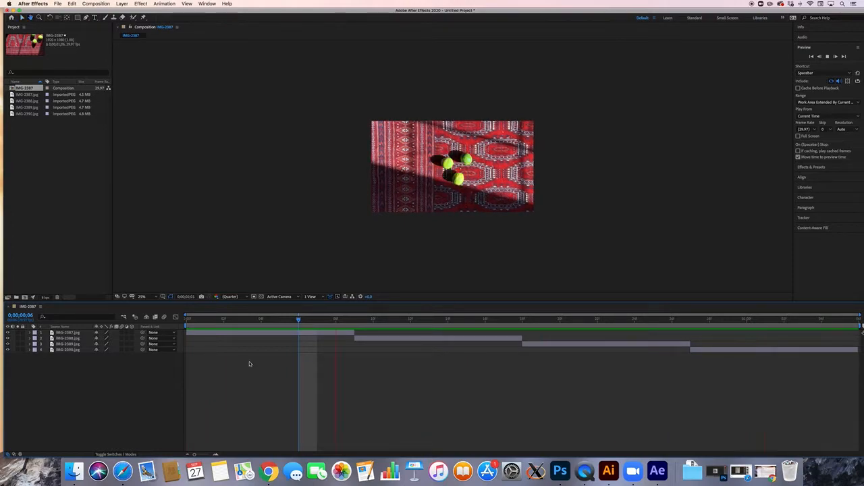
pyautogui.press('space')
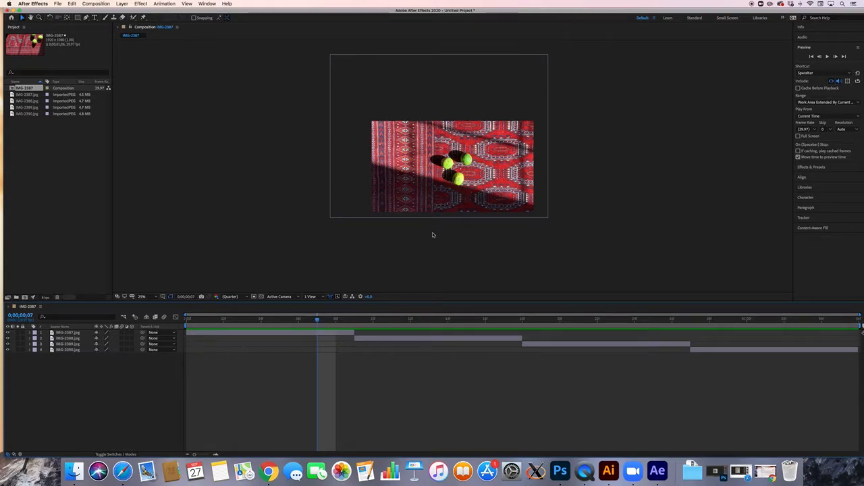
pyautogui.scroll(-1, 467, 196)
pyautogui.scroll(4, 467, 196)
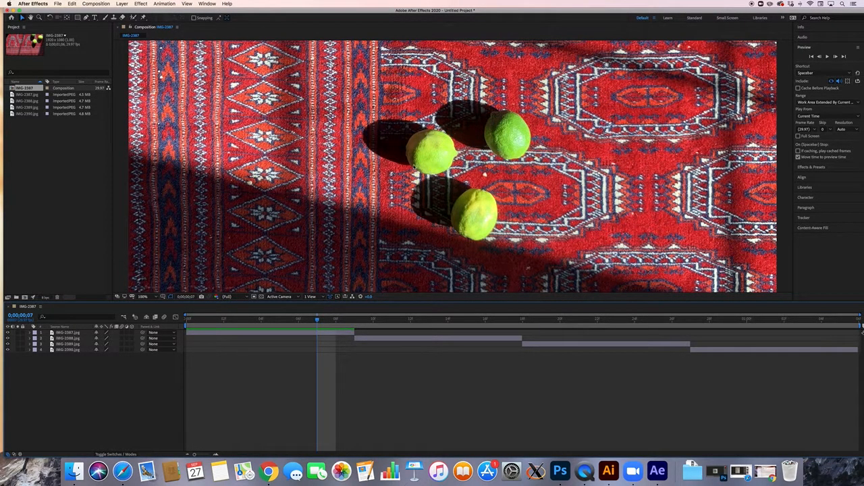
pyautogui.scroll(-4, 428, 168)
pyautogui.scroll(2, 429, 168)
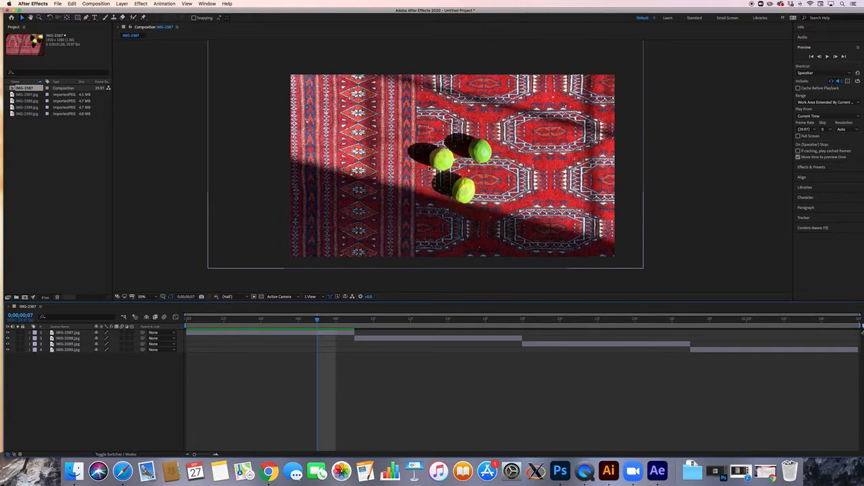
pyautogui.scroll(2, 429, 168)
pyautogui.scroll(-2, 428, 168)
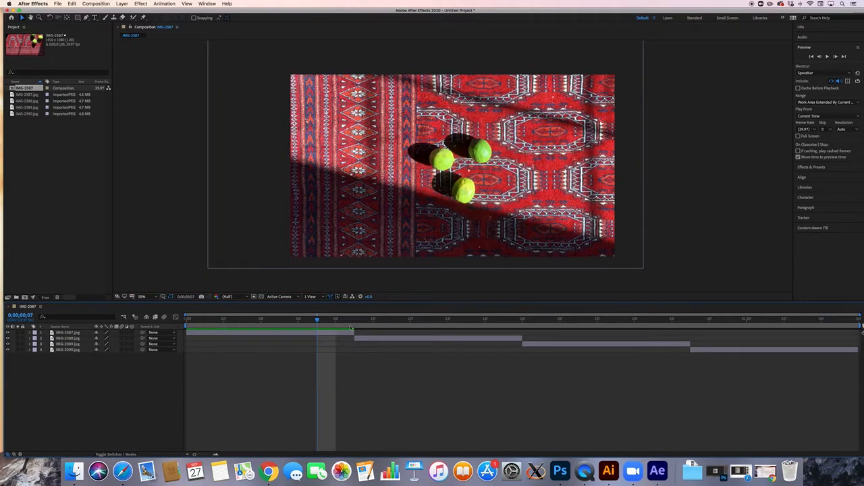
pyautogui.moveTo(317, 320); pyautogui.dragTo(367, 322)
pyautogui.press('space')
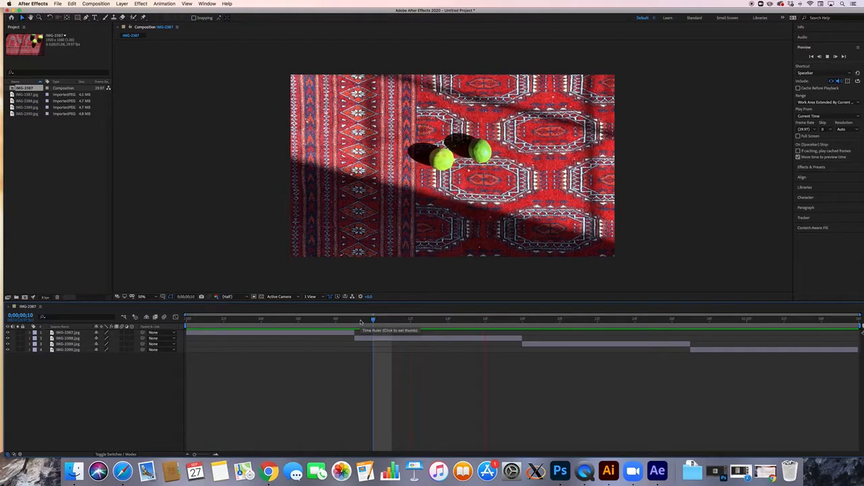
pyautogui.press('space')
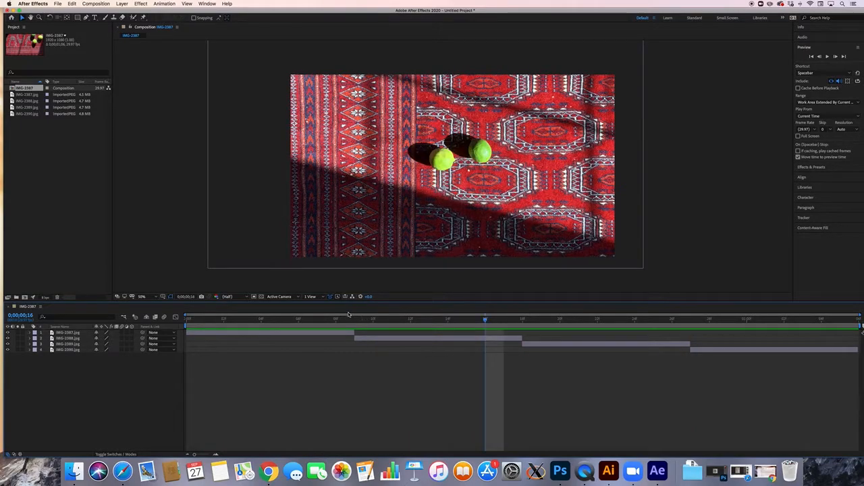
pyautogui.click(348, 319)
pyautogui.moveTo(349, 318); pyautogui.dragTo(708, 340)
# Shift the fourth photo layer one step left and down, then preview the alignment.
pyautogui.click(721, 352)
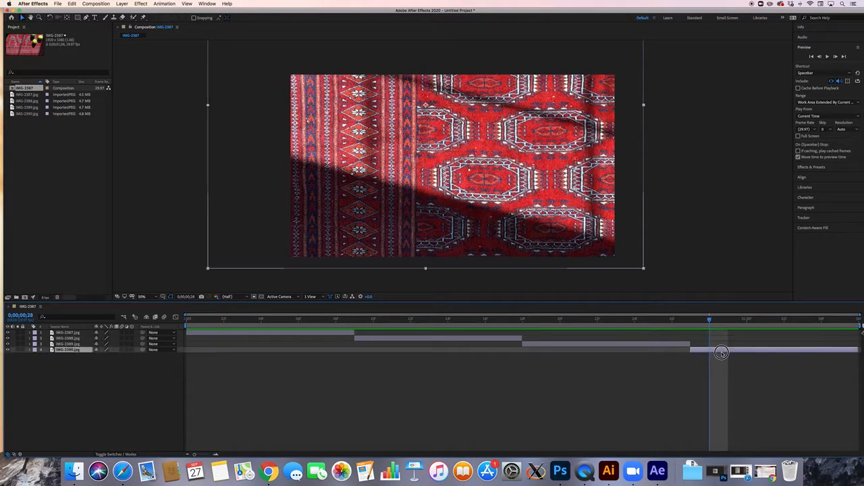
pyautogui.moveTo(710, 320)
pyautogui.mouseDown()
pyautogui.moveTo(660, 321)
pyautogui.moveTo(709, 320)
pyautogui.mouseUp()
pyautogui.press('Left')
pyautogui.press('Down')
pyautogui.moveTo(709, 322)
pyautogui.mouseDown()
pyautogui.moveTo(653, 321)
pyautogui.moveTo(714, 325)
pyautogui.mouseUp()
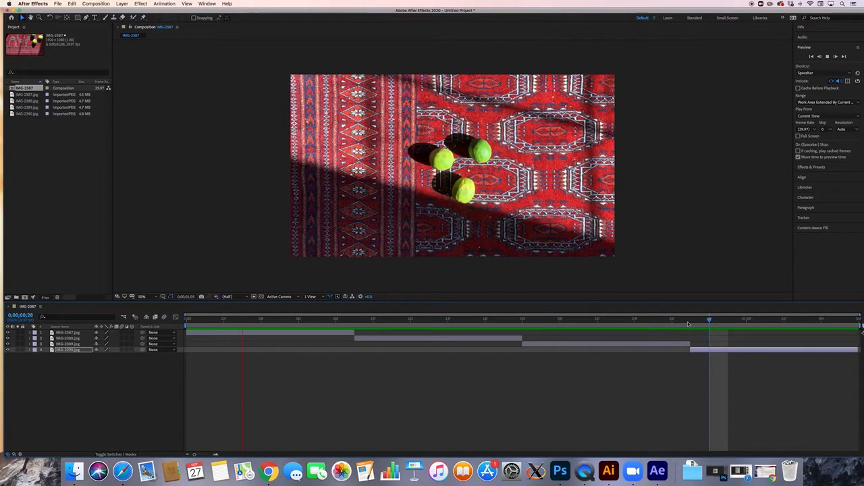
pyautogui.press('space')
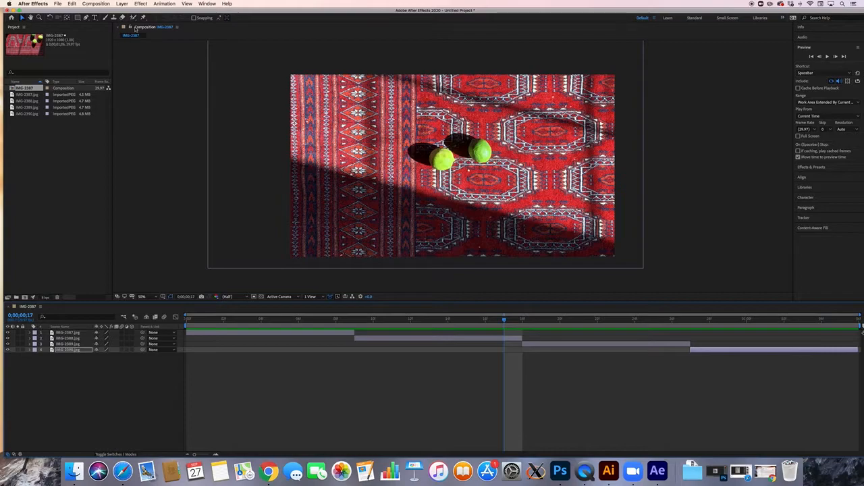
# Add IMG-2387 to the Render Queue with QuickTime output settings.
pyautogui.click(94, 4)
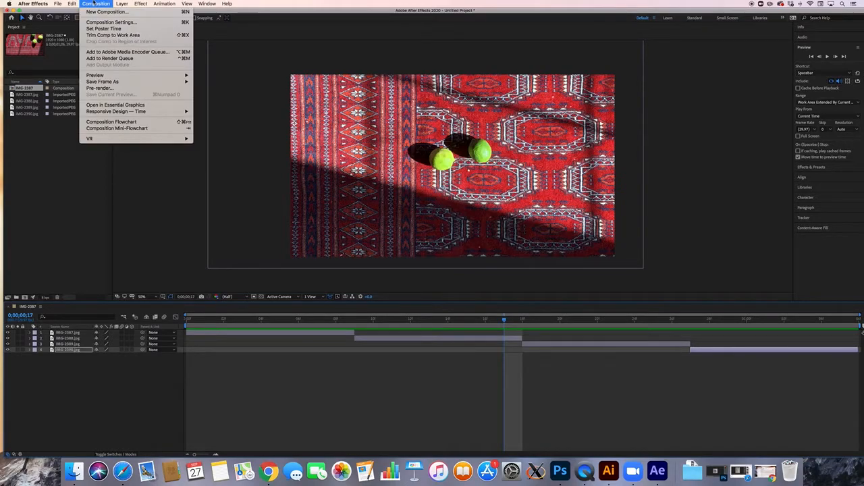
pyautogui.click(102, 59)
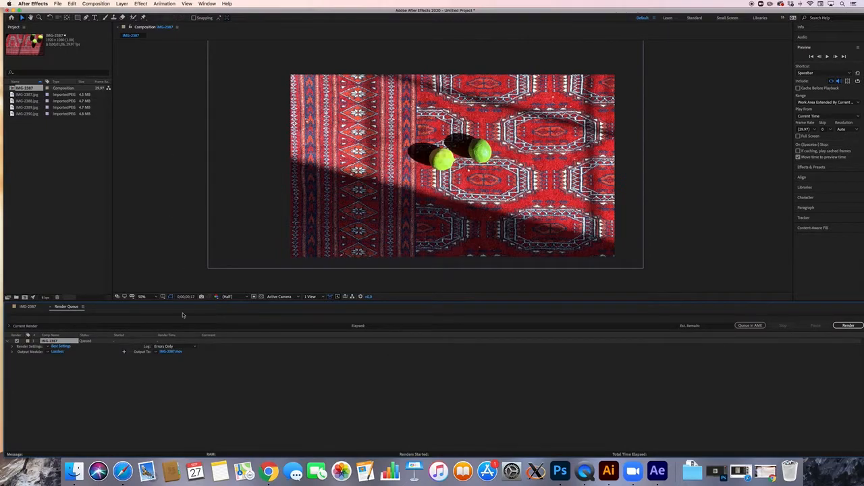
pyautogui.click(56, 352)
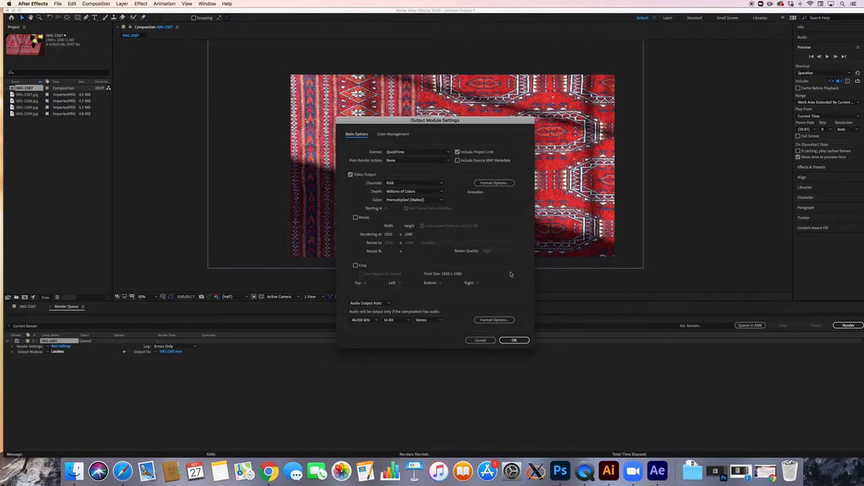
pyautogui.click(510, 341)
# Save the output as limes.mov in the Desktop limes folder and render it.
pyautogui.click(169, 352)
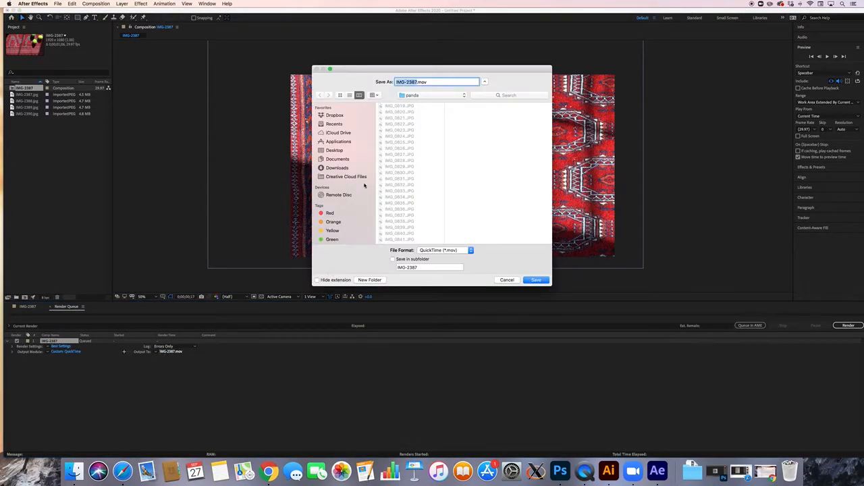
pyautogui.click(334, 150)
pyautogui.click(404, 124)
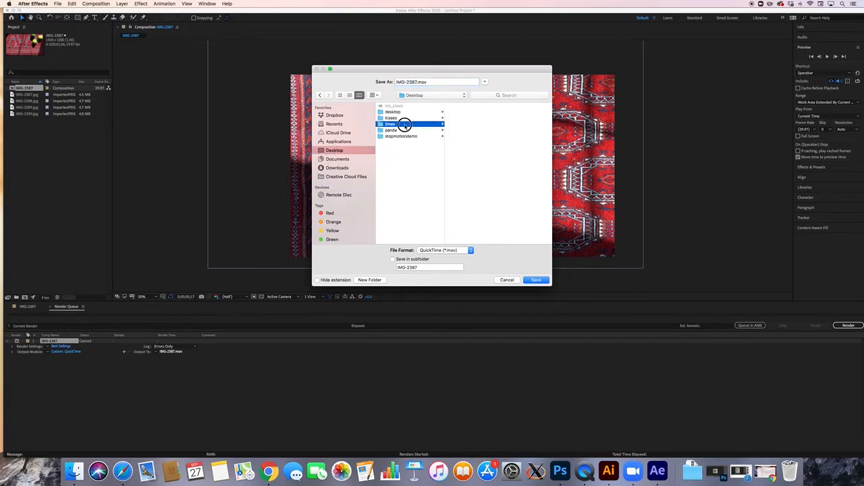
pyautogui.moveTo(415, 82); pyautogui.dragTo(397, 82)
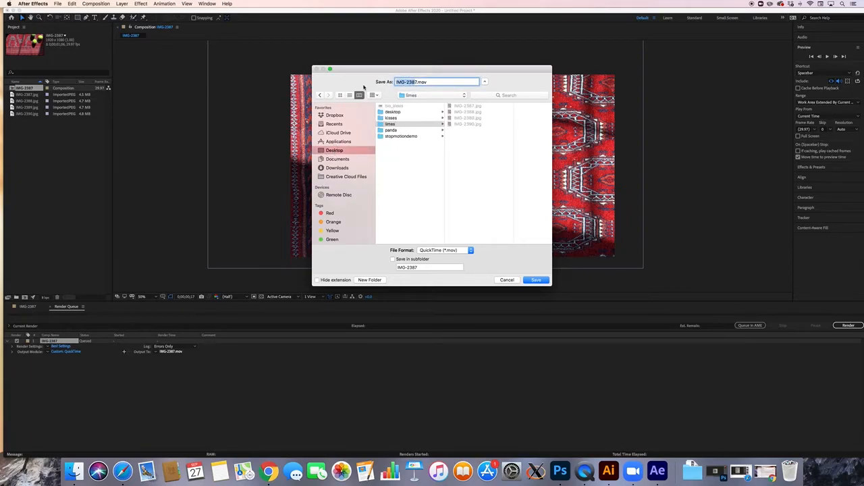
pyautogui.press('BackSpace')
pyautogui.press('Return')
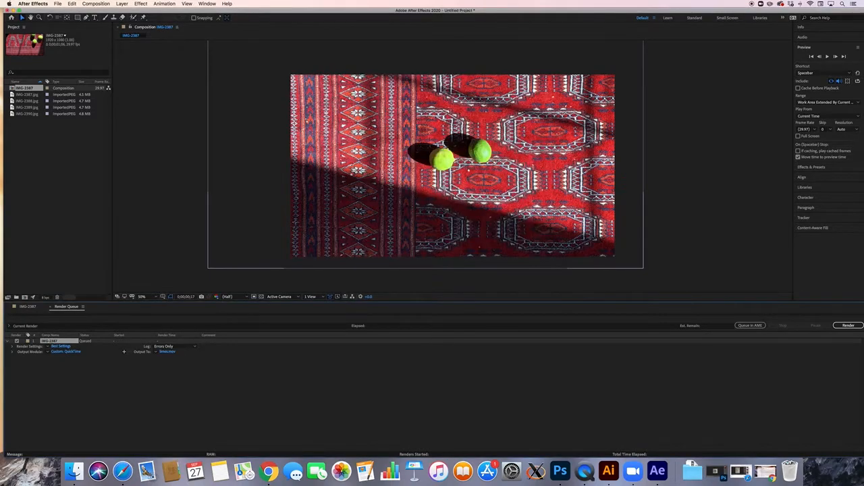
pyautogui.click(848, 325)
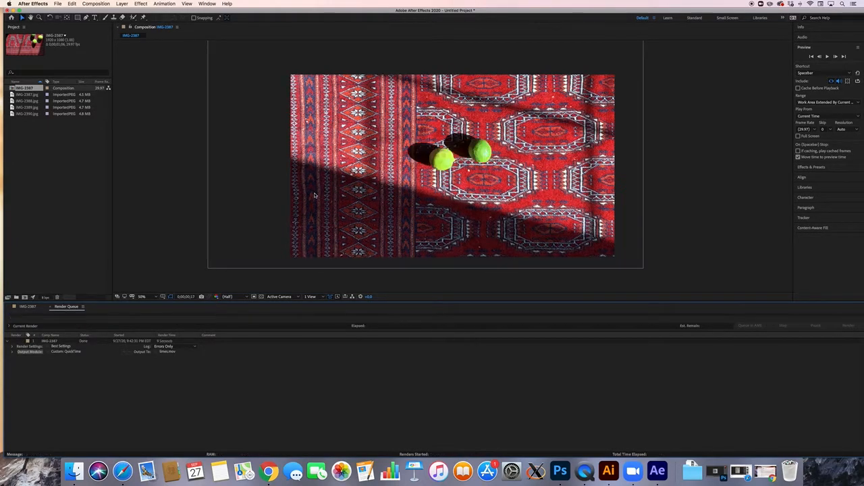
pyautogui.click(13, 10)
# Open limes.mov from the desktop limes folder in QuickTime Player.
pyautogui.click(840, 103)
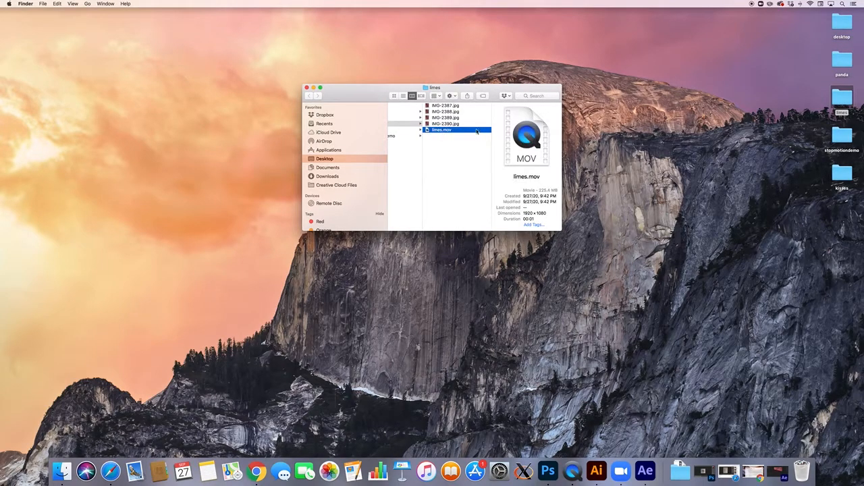
pyautogui.doubleClick(453, 132)
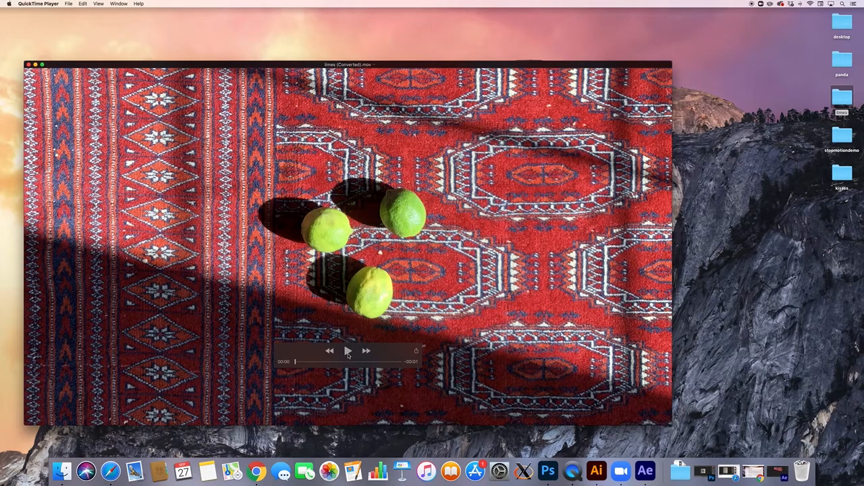
# Play the converted limes clip three times, from limes on the rug to the bare-rug ending.
pyautogui.click(347, 351)
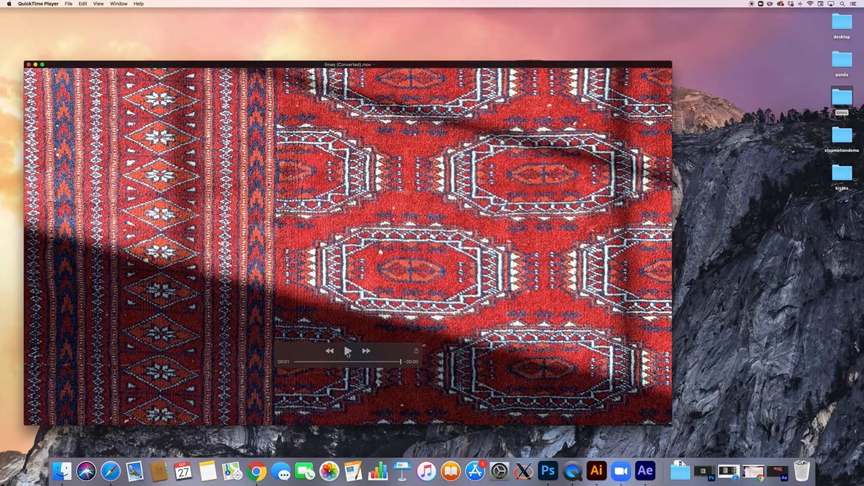
pyautogui.click(347, 351)
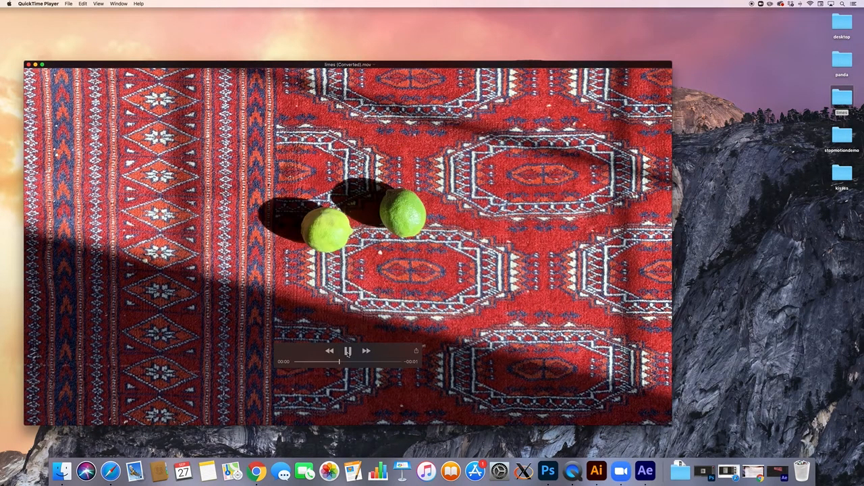
pyautogui.click(348, 351)
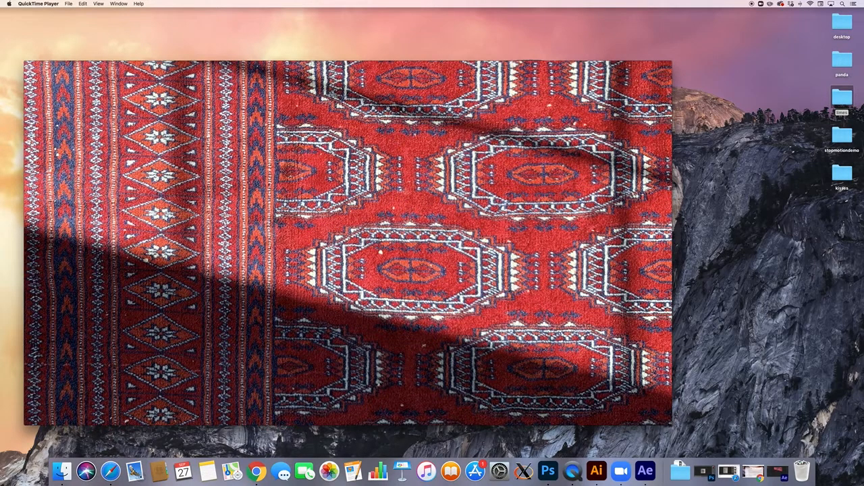
# Export the movie at 1080p as limes_1080 into Desktop > limes, then delete the converted copy.
pyautogui.click(69, 4)
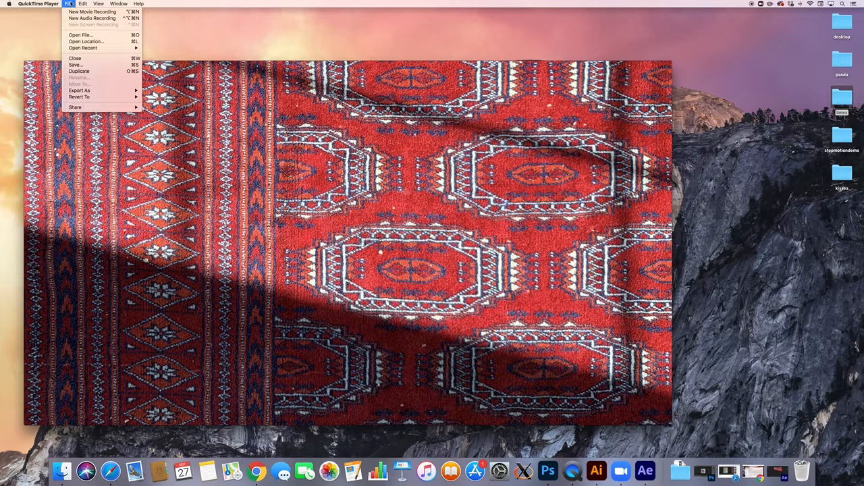
pyautogui.moveTo(118, 90)
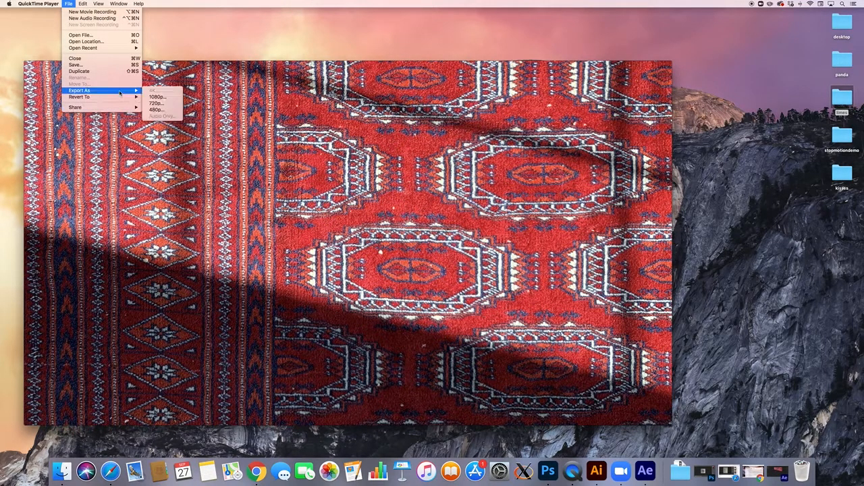
pyautogui.click(168, 98)
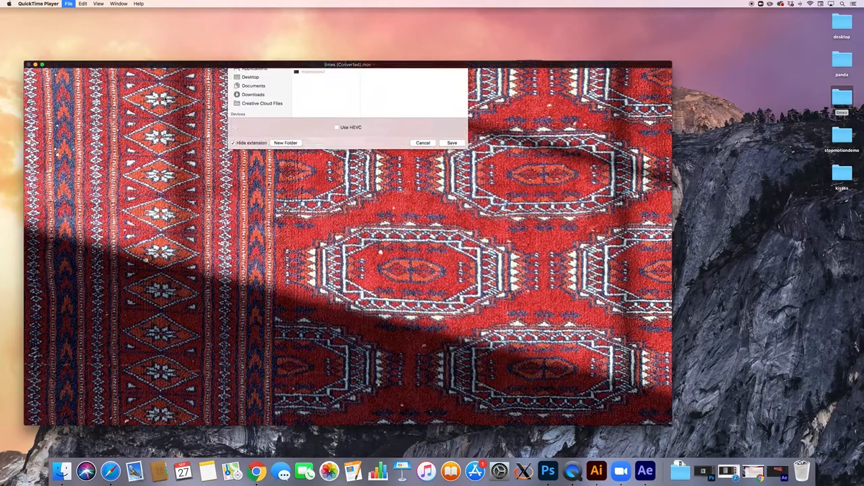
pyautogui.press('BackSpace')
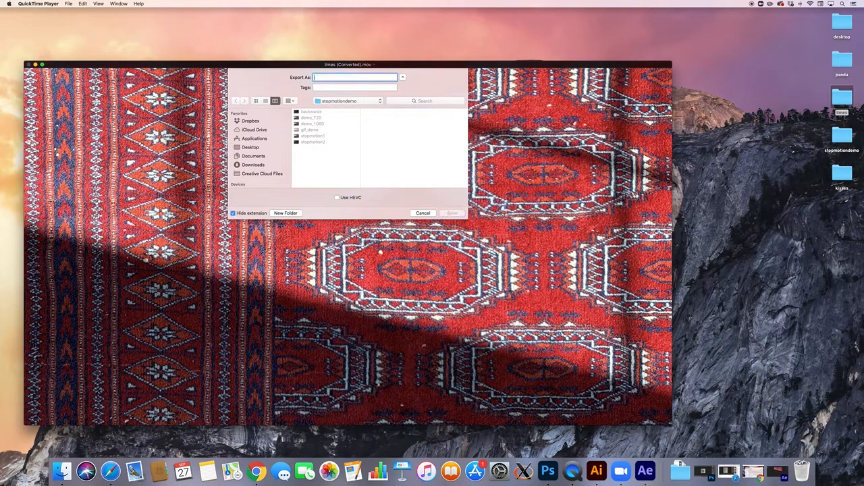
pyautogui.write('limes_1080')
pyautogui.click(249, 147)
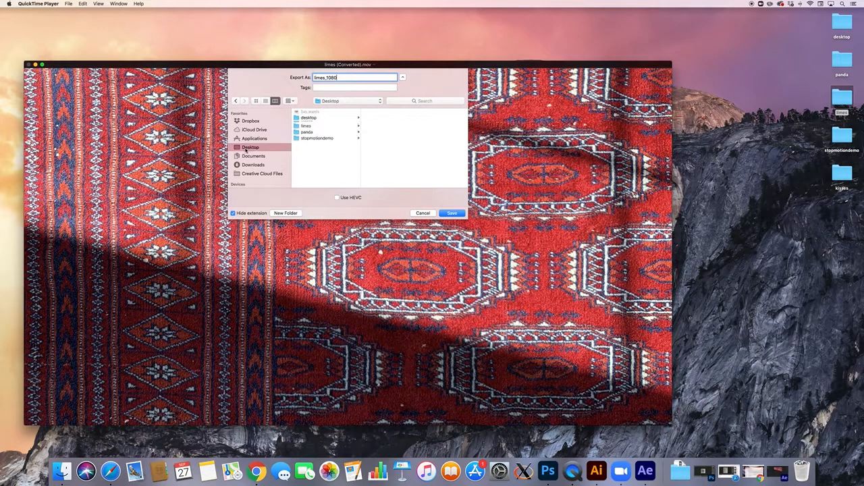
pyautogui.click(305, 130)
pyautogui.click(452, 212)
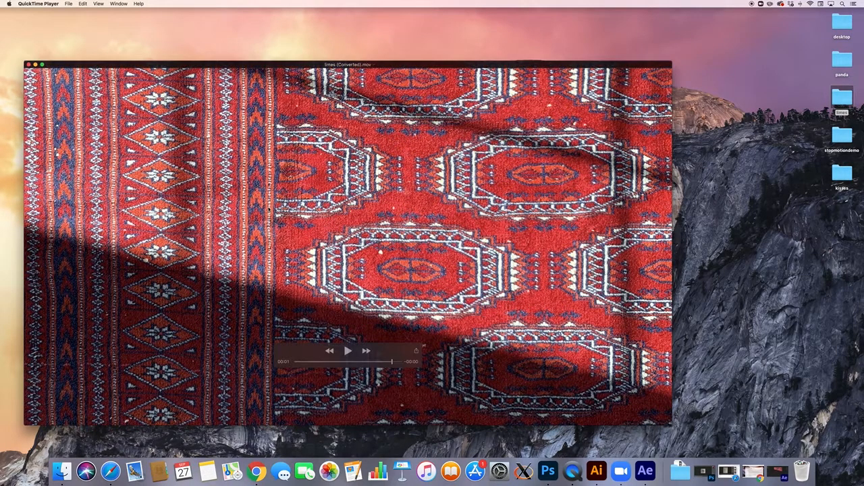
pyautogui.click(28, 64)
pyautogui.click(317, 144)
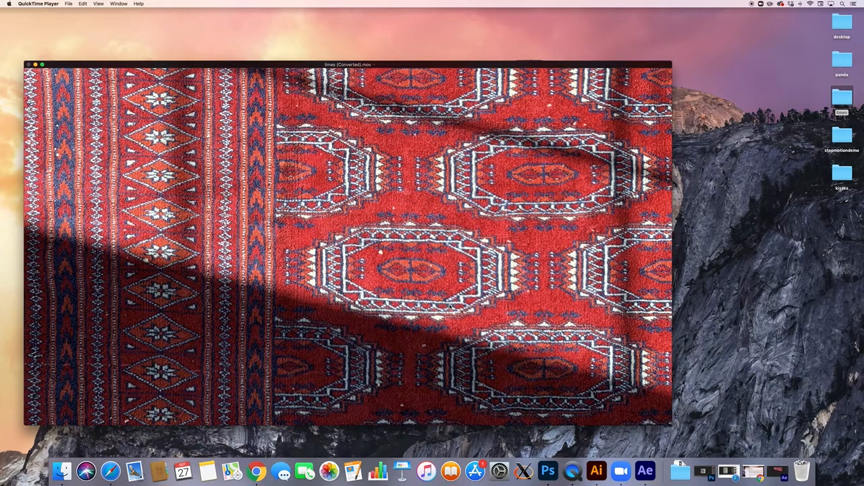
# Bring After Effects back and save the project as limes.aep in the Desktop limes folder.
pyautogui.click(753, 471)
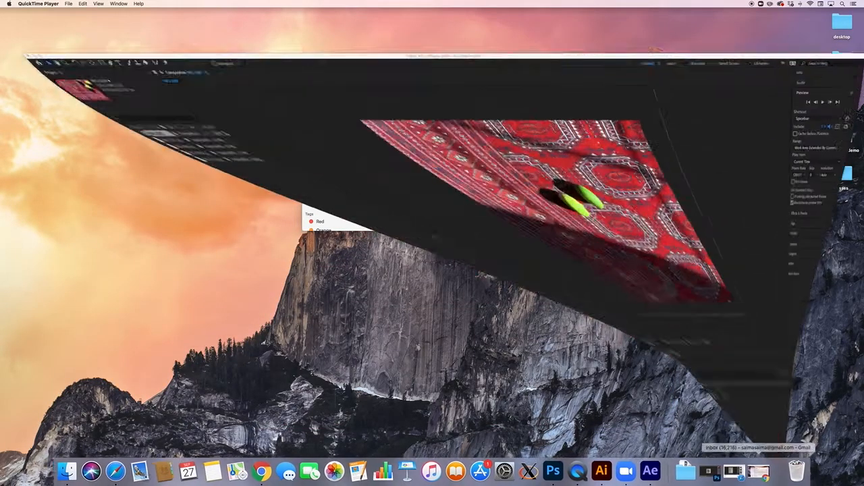
pyautogui.click(58, 3)
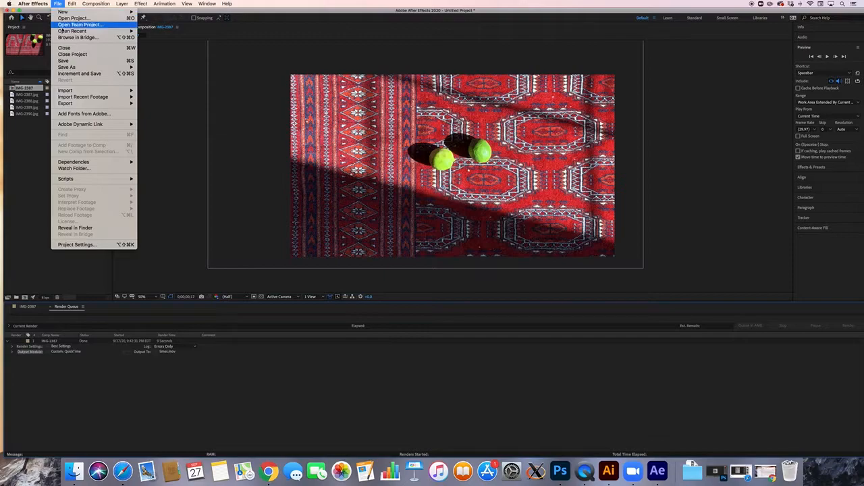
pyautogui.click(64, 60)
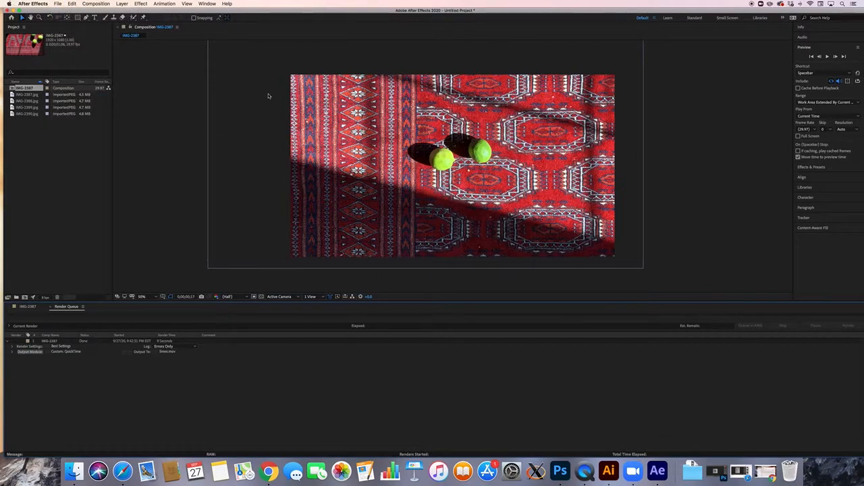
pyautogui.click(390, 124)
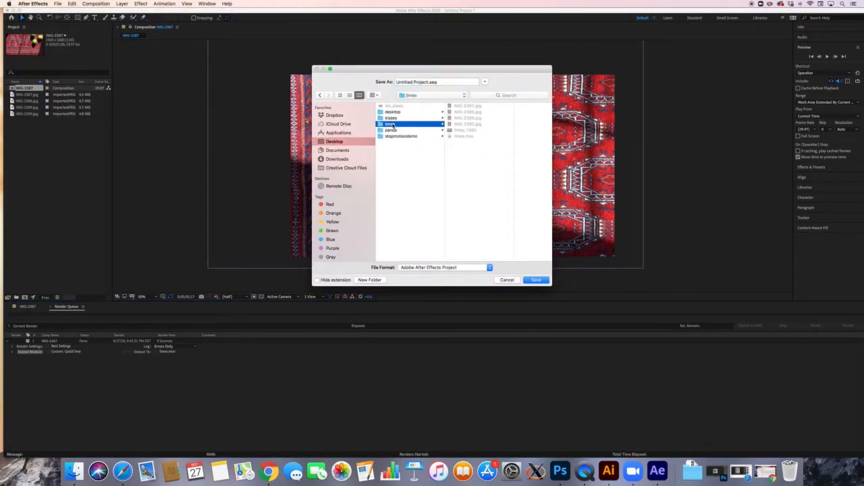
pyautogui.press('Tab')
pyautogui.write('limes')
pyautogui.write('s')
pyautogui.click(536, 279)
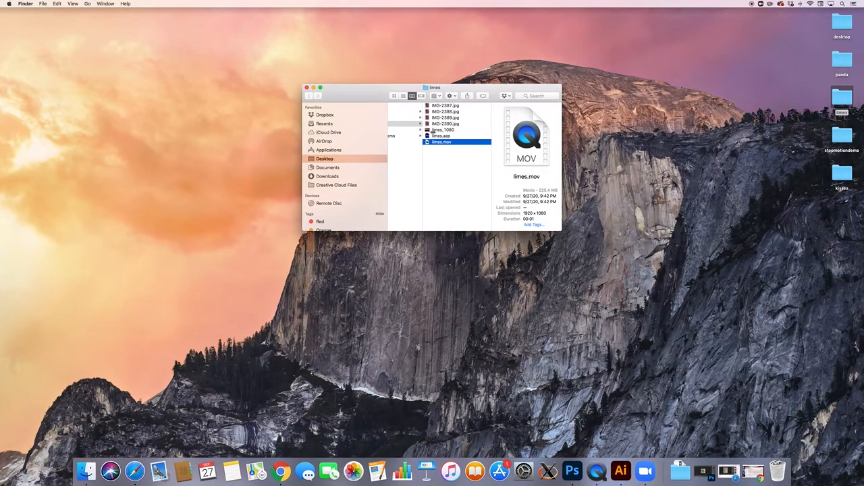
# Preview limes_1080 in the limes folder, then open and play it in QuickTime Player.
pyautogui.doubleClick(441, 143)
pyautogui.click(445, 150)
pyautogui.click(480, 143)
pyautogui.click(451, 130)
pyautogui.doubleClick(451, 129)
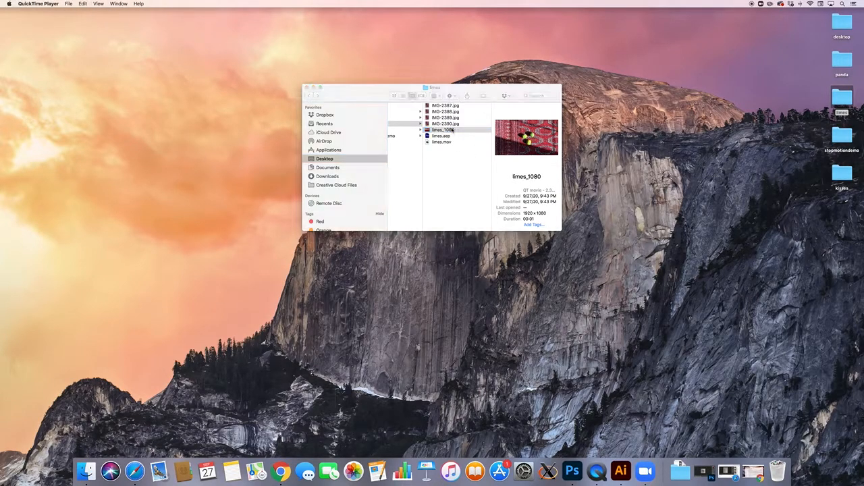
pyautogui.press('space')
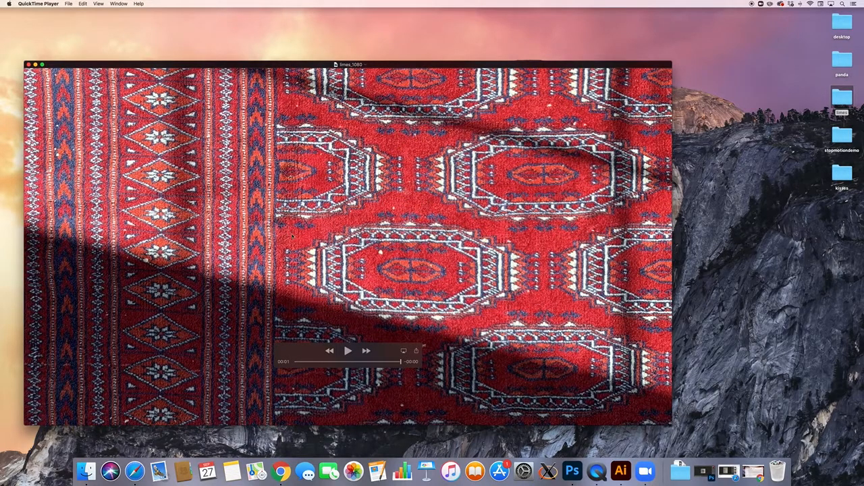
pyautogui.click(350, 350)
pyautogui.click(347, 351)
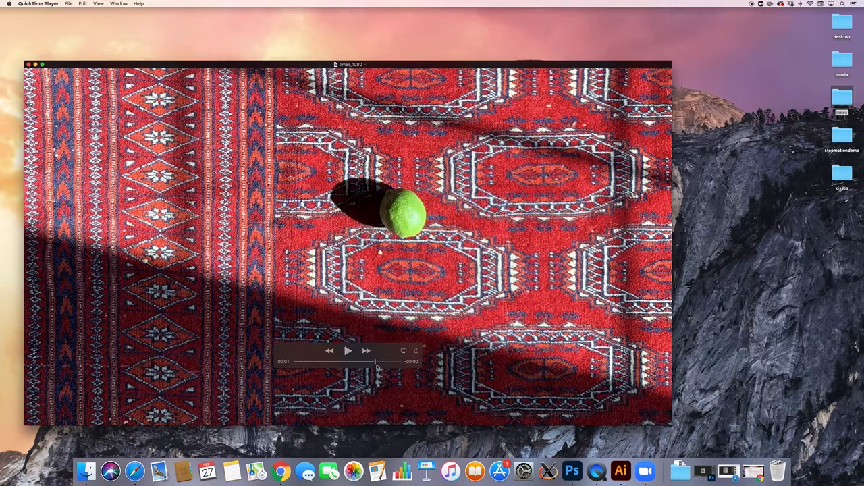
pyautogui.moveTo(375, 368); pyautogui.dragTo(352, 368)
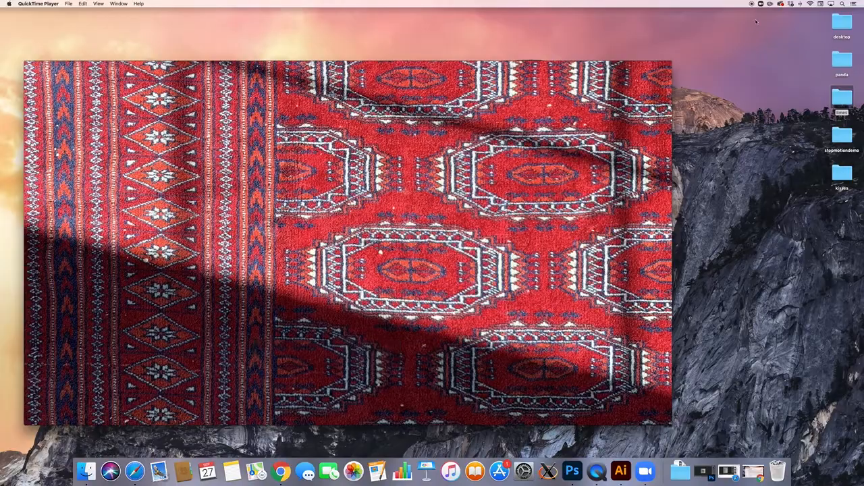